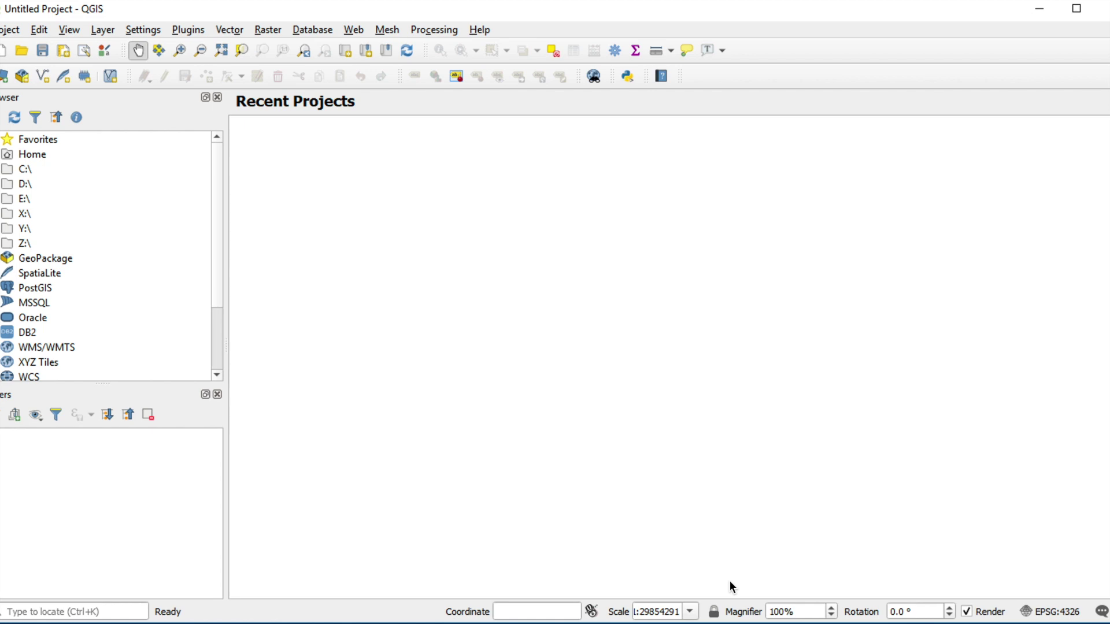
{"action": "left_click", "coordinate": [4, 77]}
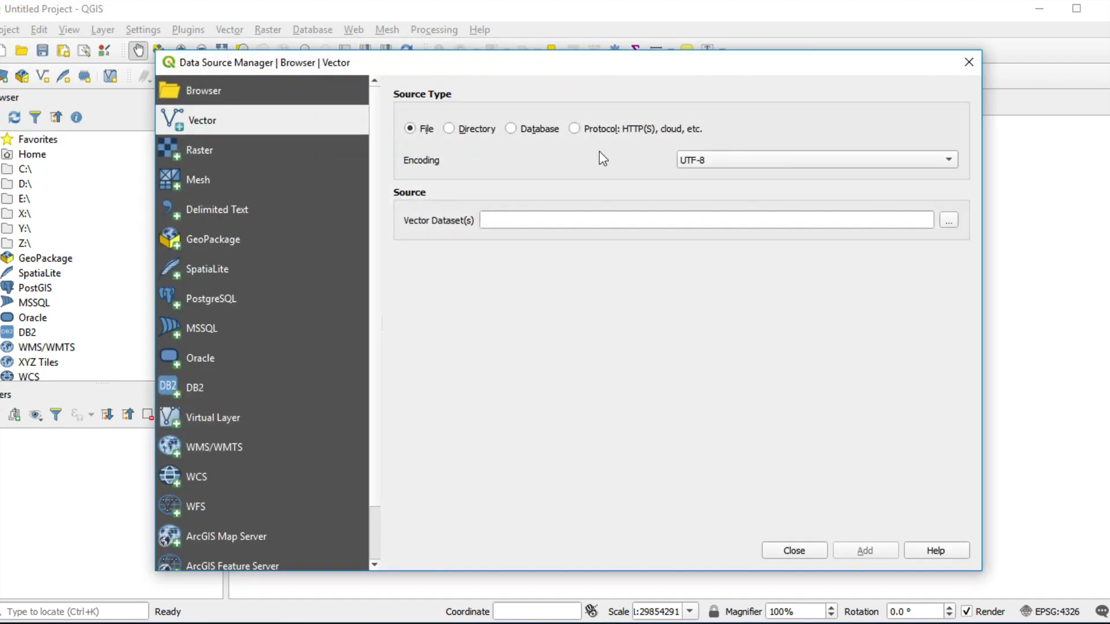
{"action": "left_click", "coordinate": [574, 129]}
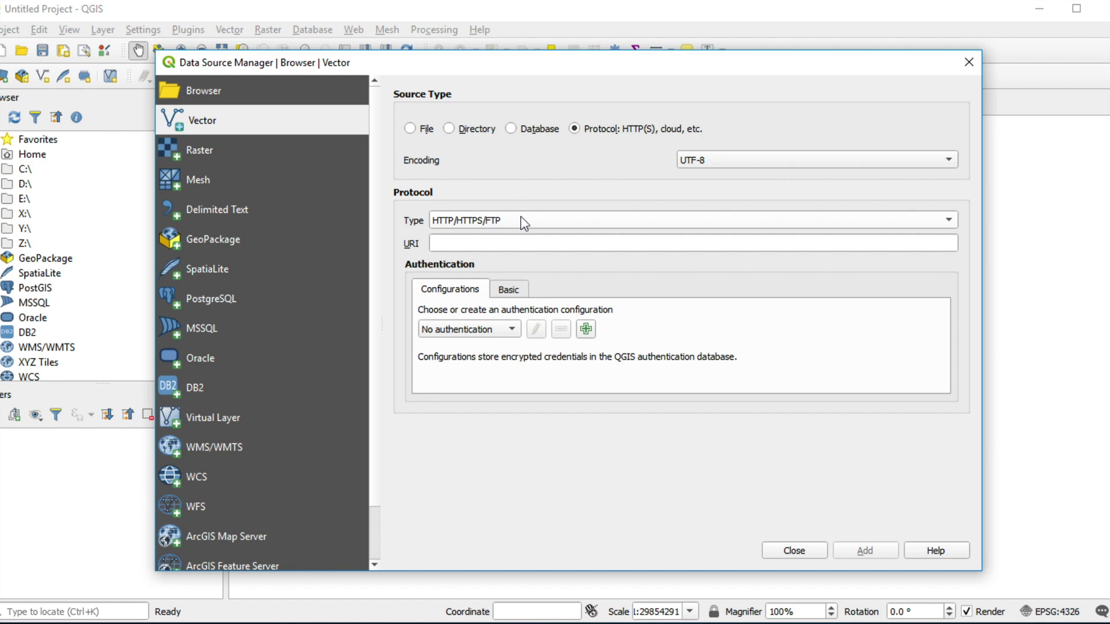
{"action": "left_click", "coordinate": [493, 243]}
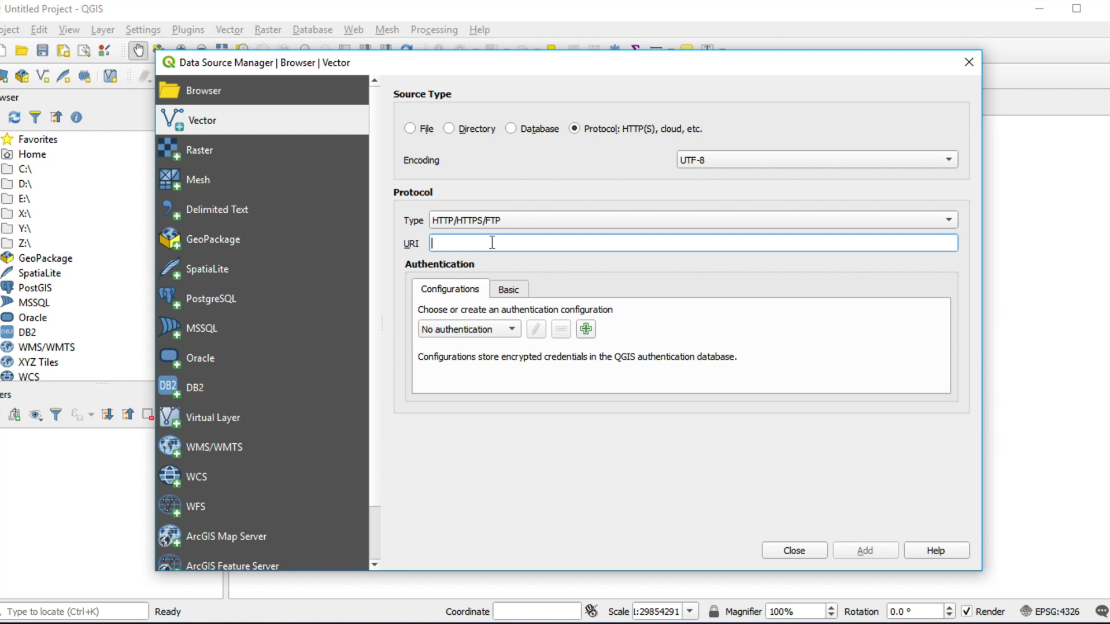
{"action": "type", "text": "https://d2ad6b4ur7yvpq.cloudfront.net/naturalearth-3.3.0/ne_110m_admin_1_states_provinces_shp.geojson"}
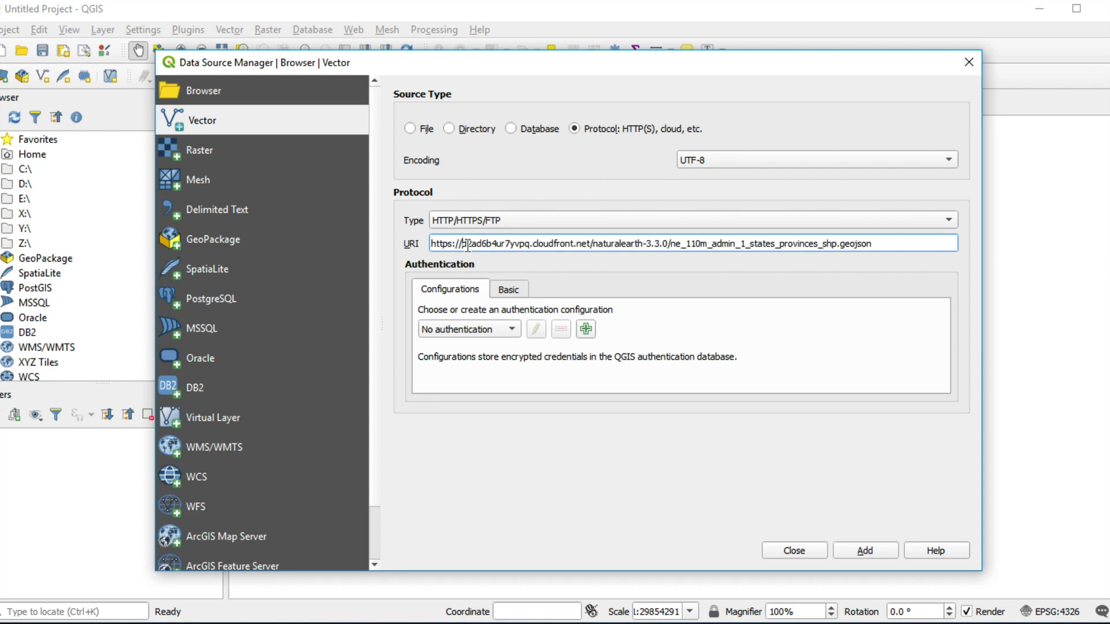
{"action": "left_click_drag", "start_coordinate": [464, 244], "coordinate": [430, 260]}
{"action": "key", "text": "BackSpace"}
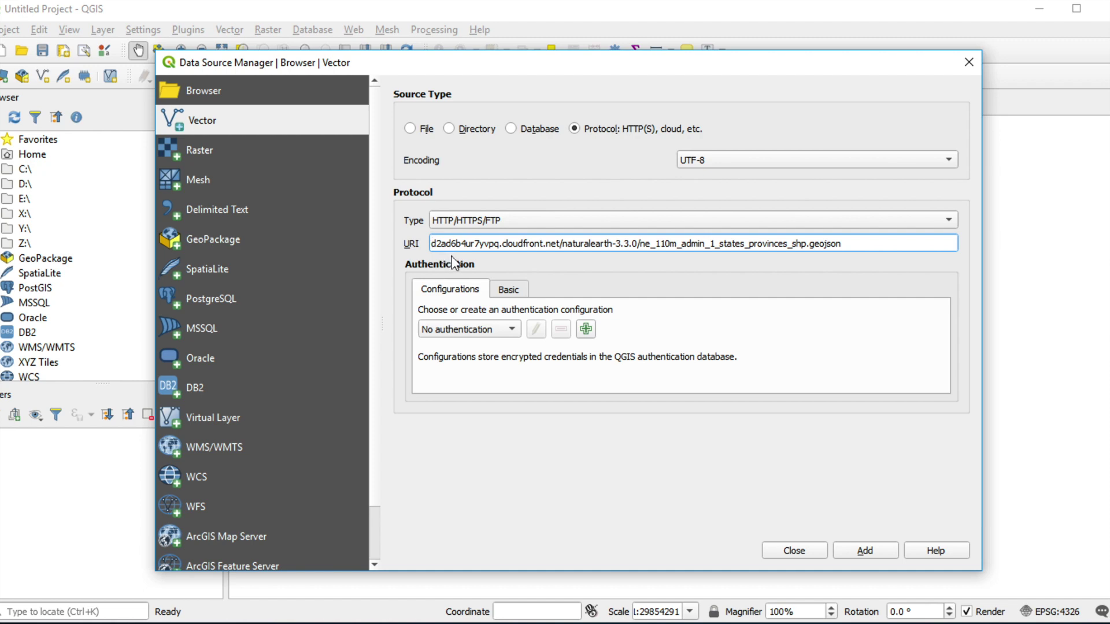
{"action": "left_click", "coordinate": [879, 556]}
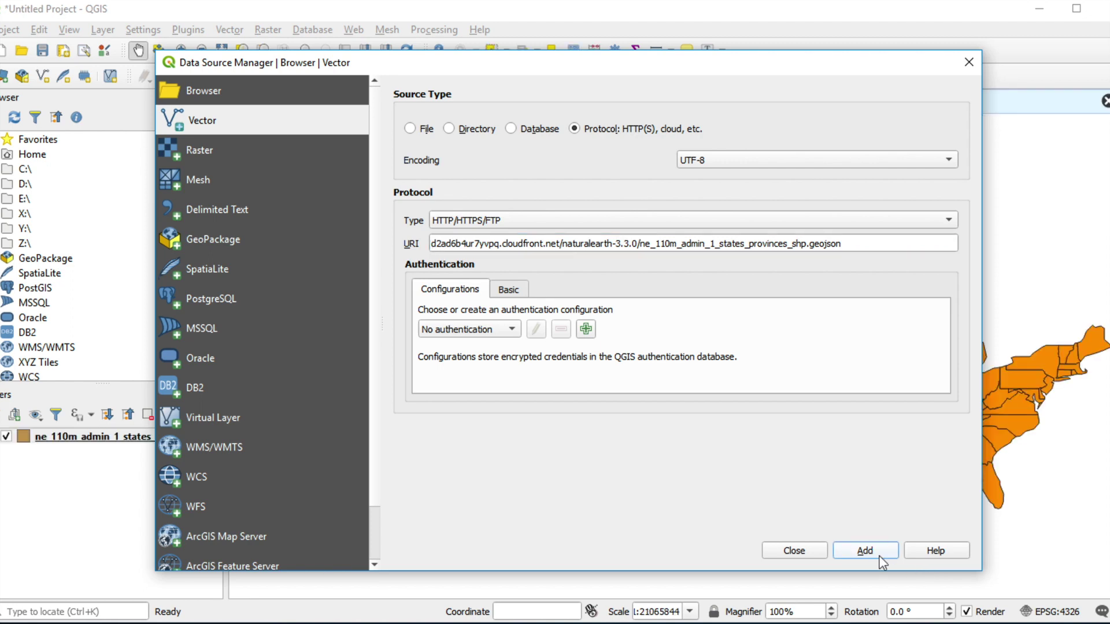
{"action": "left_click", "coordinate": [807, 556]}
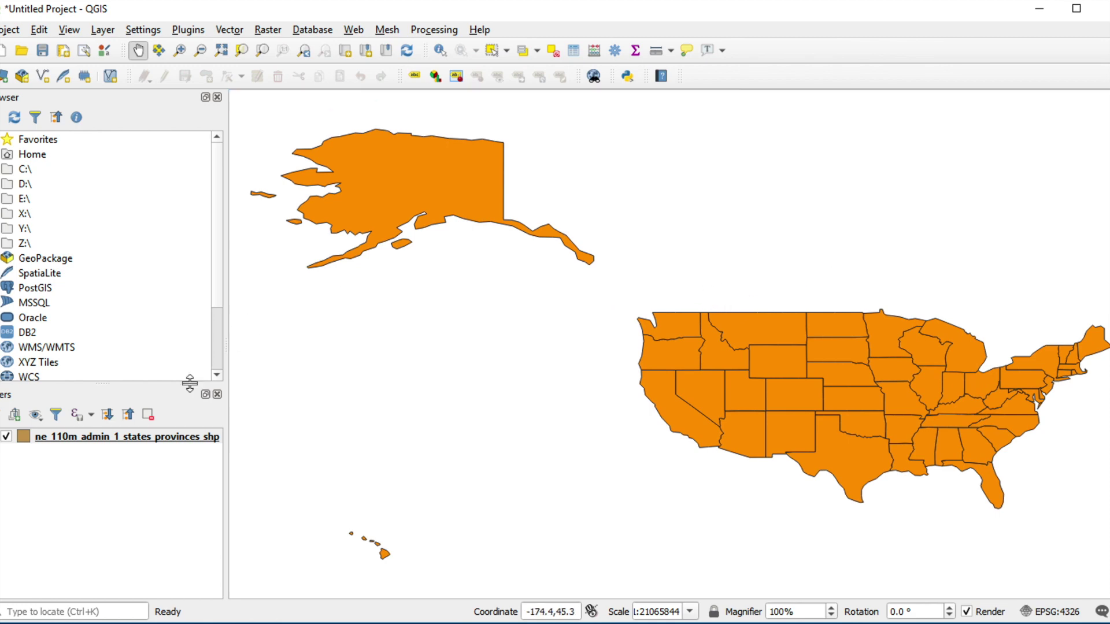
Step: Open the states layer's attribute table, scroll through its 51 records, and close it
{"action": "right_click", "coordinate": [136, 441]}
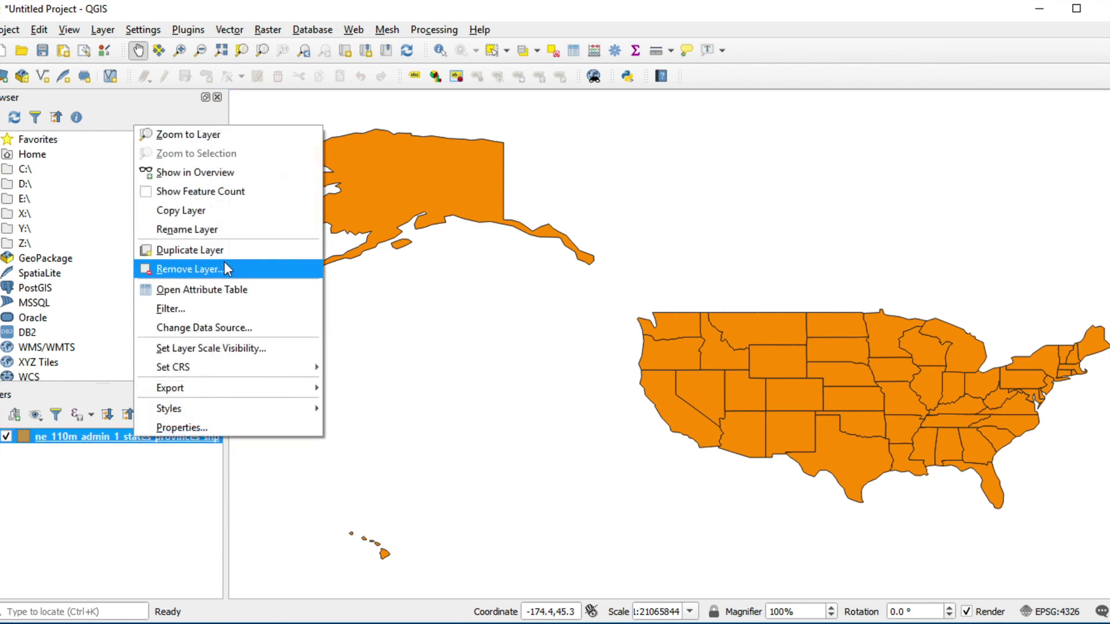
{"action": "left_click", "coordinate": [224, 289]}
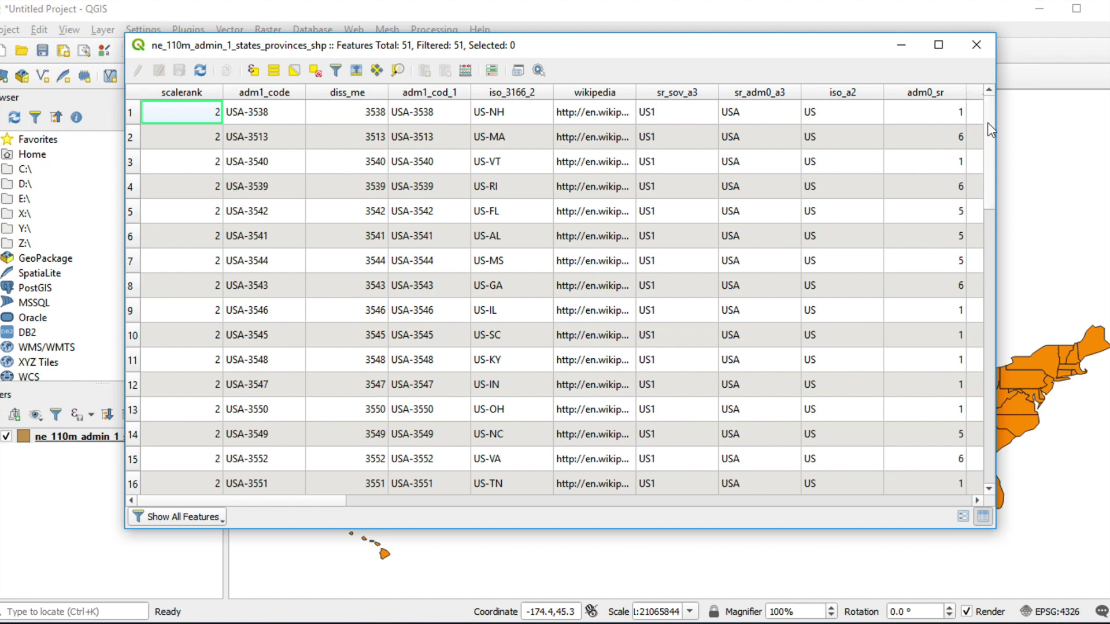
{"action": "left_click_drag", "start_coordinate": [990, 130], "coordinate": [995, 466]}
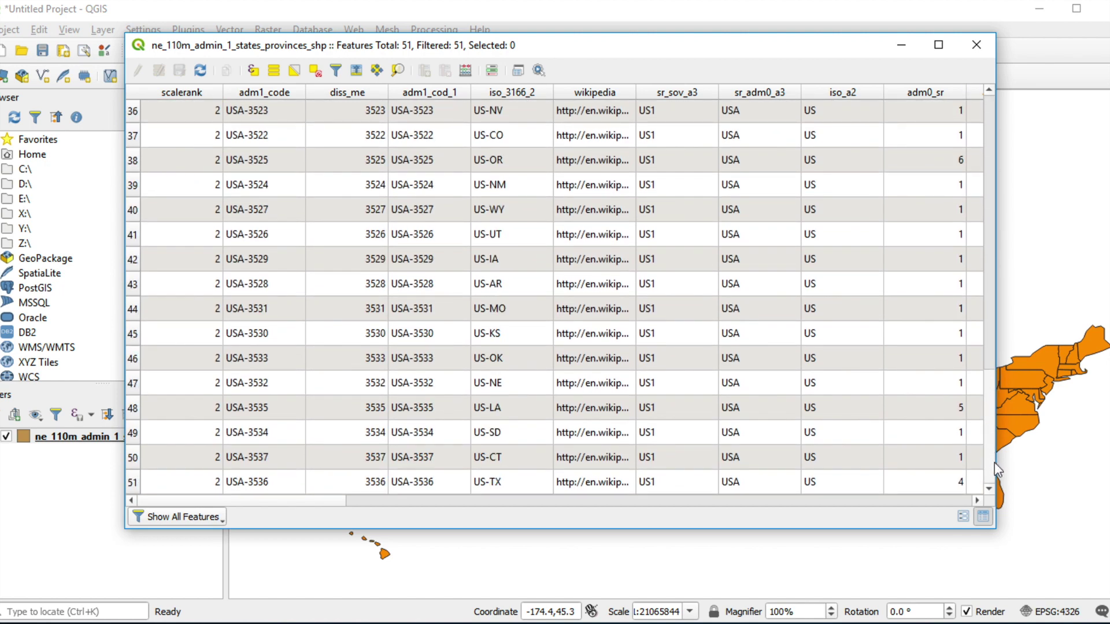
{"action": "left_click", "coordinate": [990, 290]}
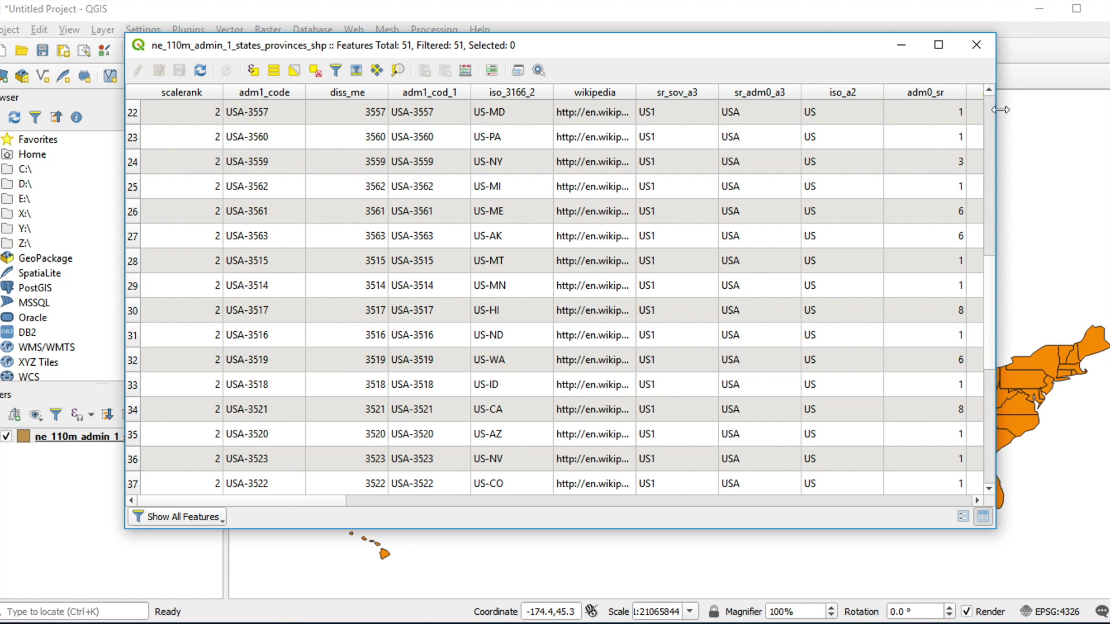
{"action": "left_click", "coordinate": [976, 45]}
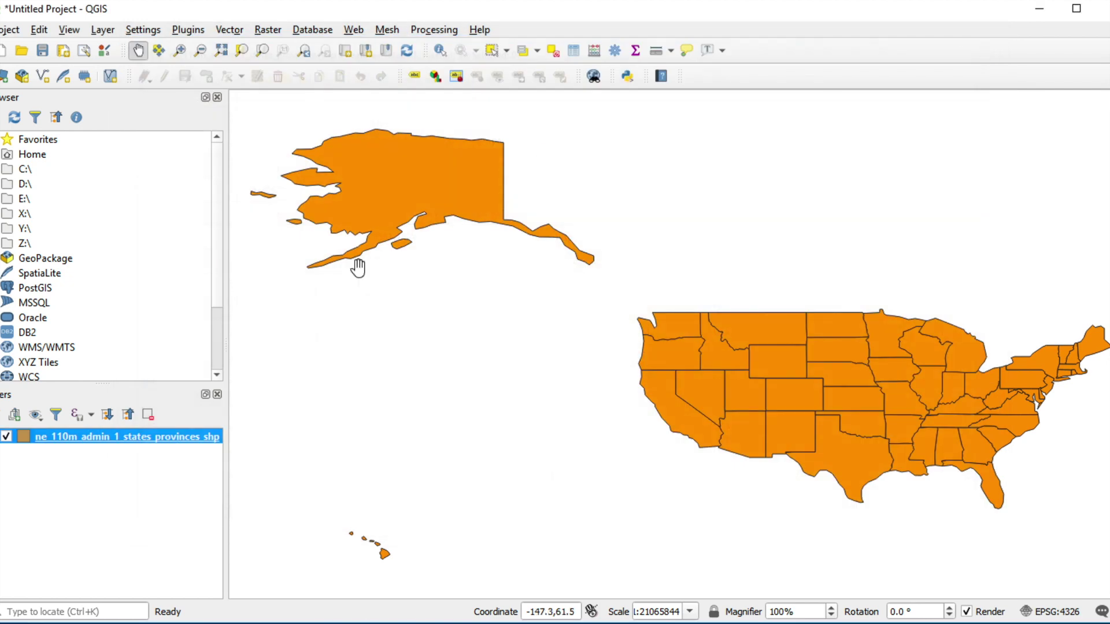
Step: Save the states features as usa_states.shp in Documents, then uncheck the original web layer
{"action": "right_click", "coordinate": [88, 446]}
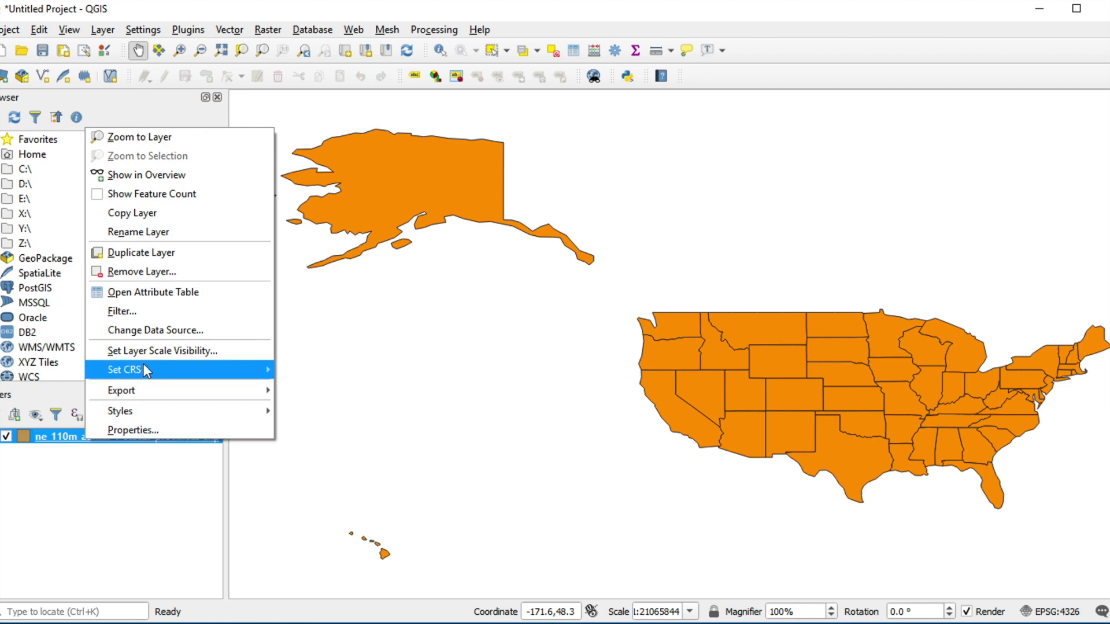
{"action": "mouse_move", "coordinate": [210, 390]}
{"action": "left_click", "coordinate": [307, 389]}
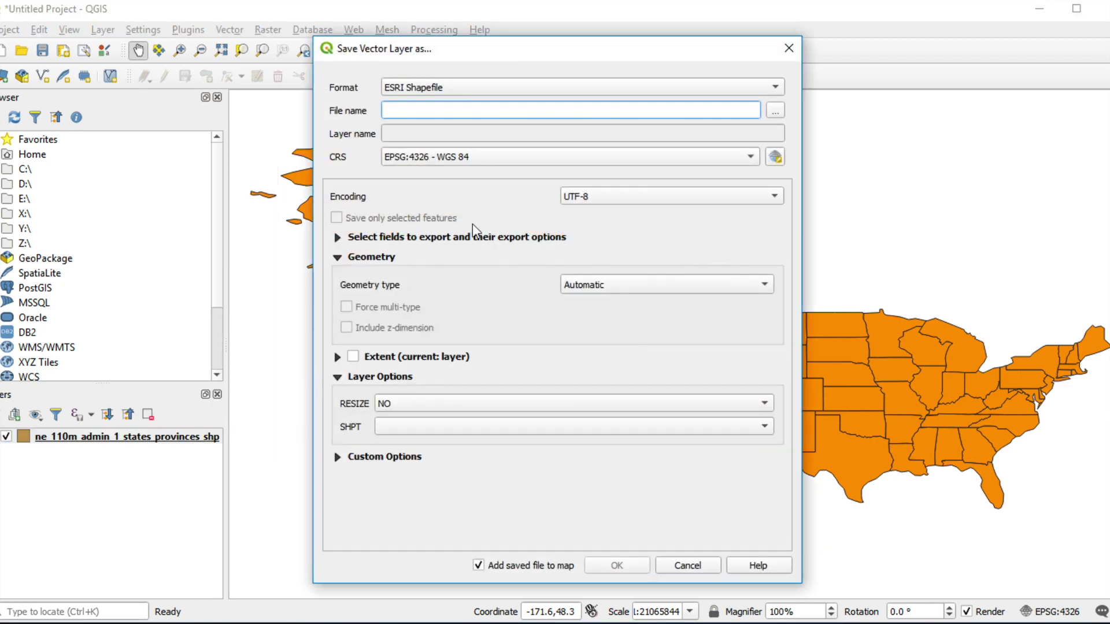
{"action": "left_click", "coordinate": [769, 115]}
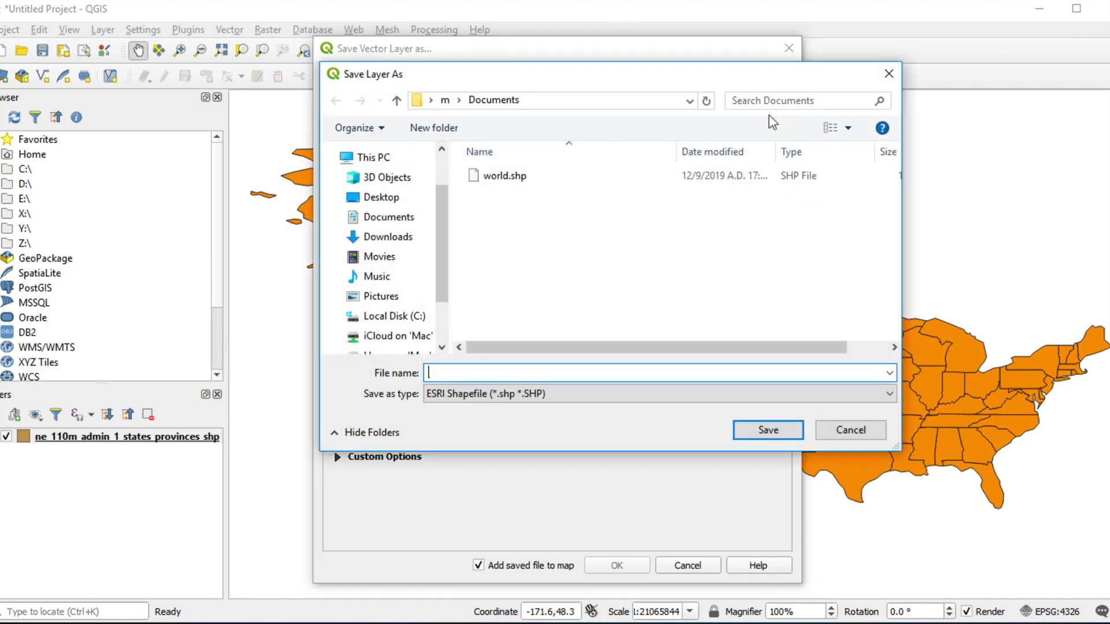
{"action": "type", "text": "usa_states.shp"}
{"action": "left_click", "coordinate": [769, 430]}
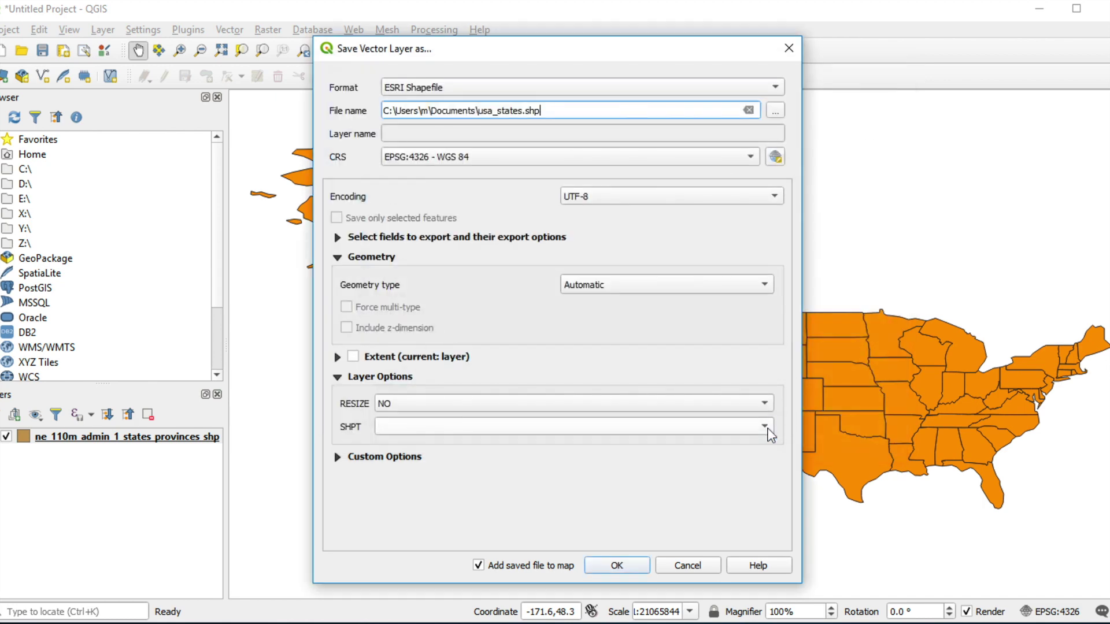
{"action": "left_click", "coordinate": [620, 565]}
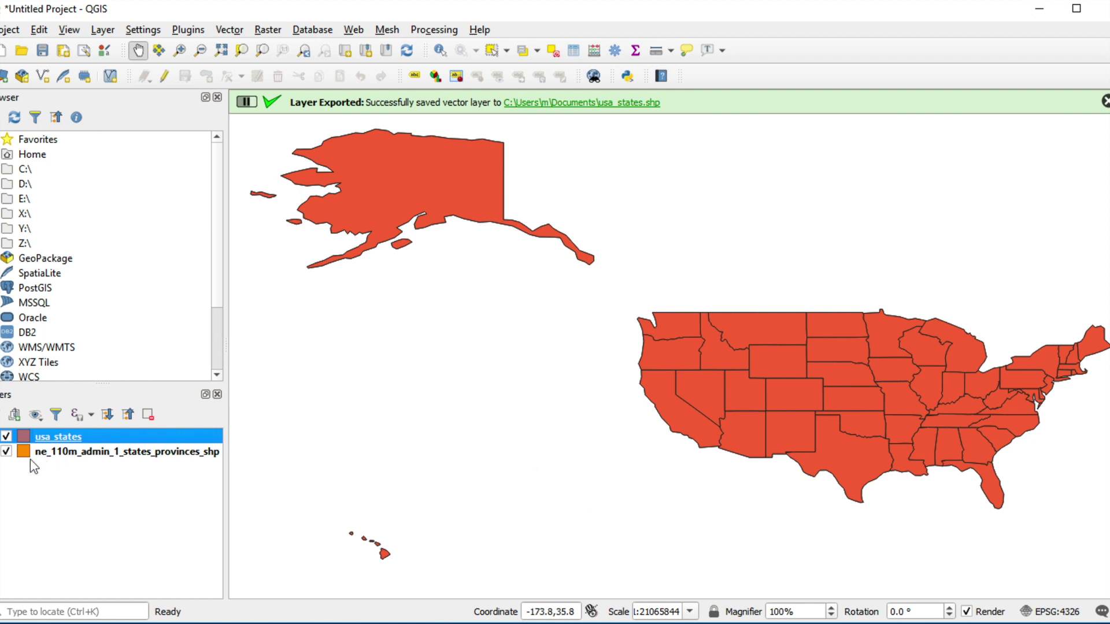
{"action": "left_click", "coordinate": [6, 451]}
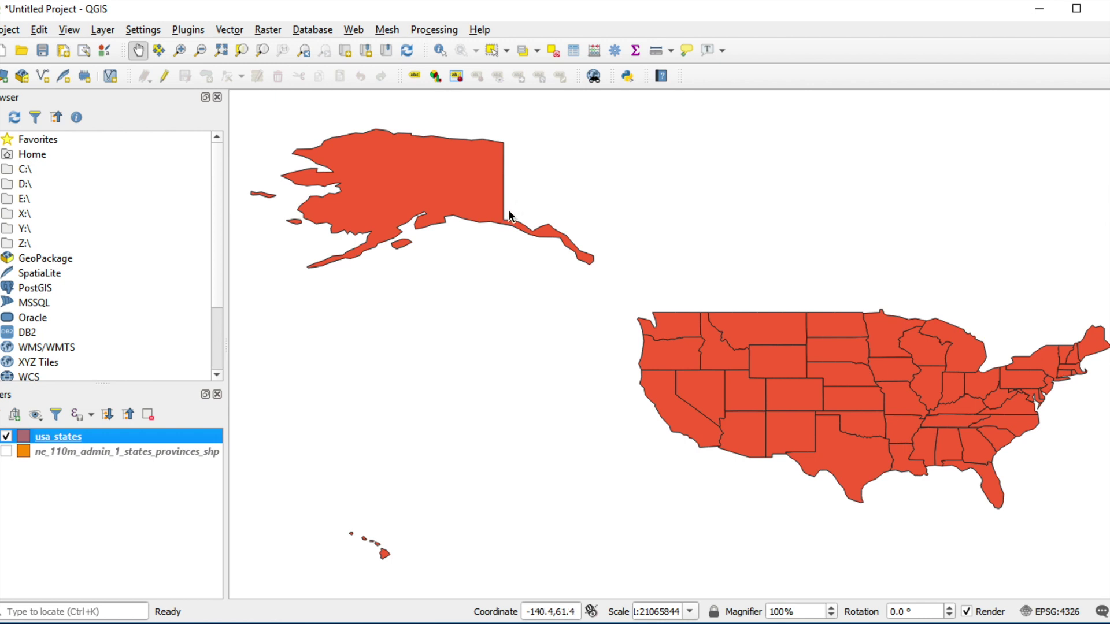
Step: Add c:\data\data.geojson as a GeoJSON-protocol vector layer, correcting the extension to .geojson
{"action": "left_click", "coordinate": [6, 76]}
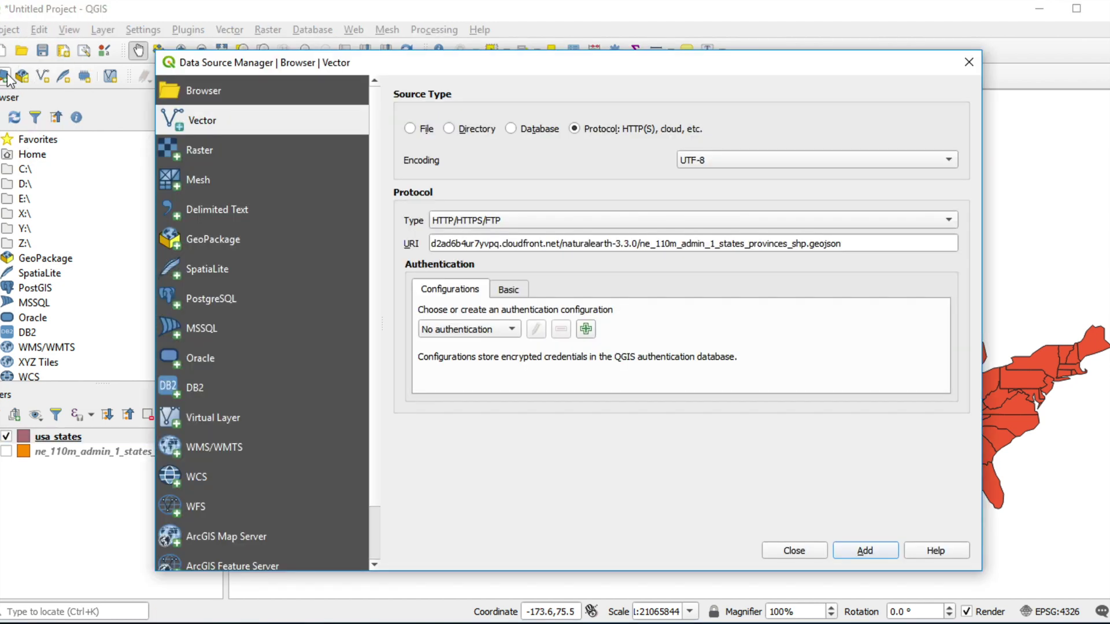
{"action": "left_click", "coordinate": [677, 220]}
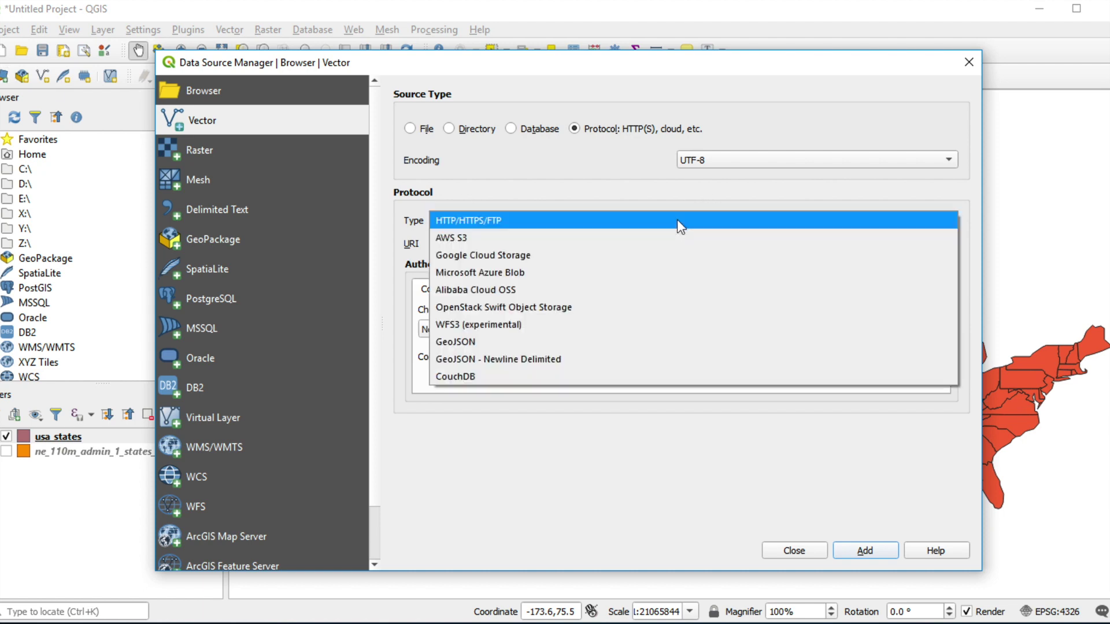
{"action": "left_click", "coordinate": [473, 342]}
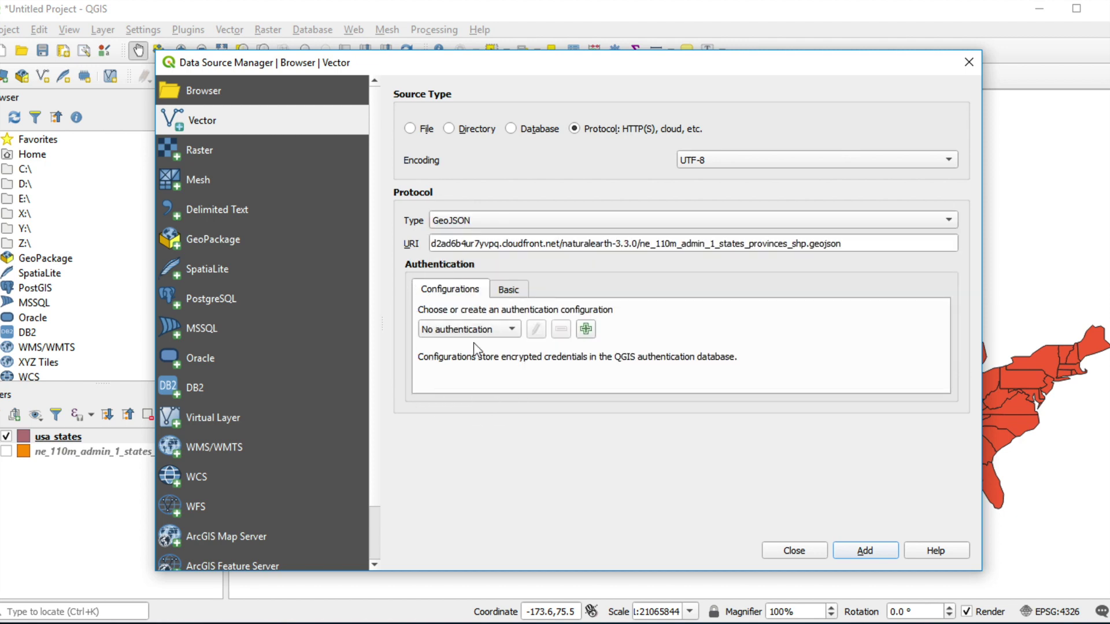
{"action": "triple_click", "coordinate": [680, 238]}
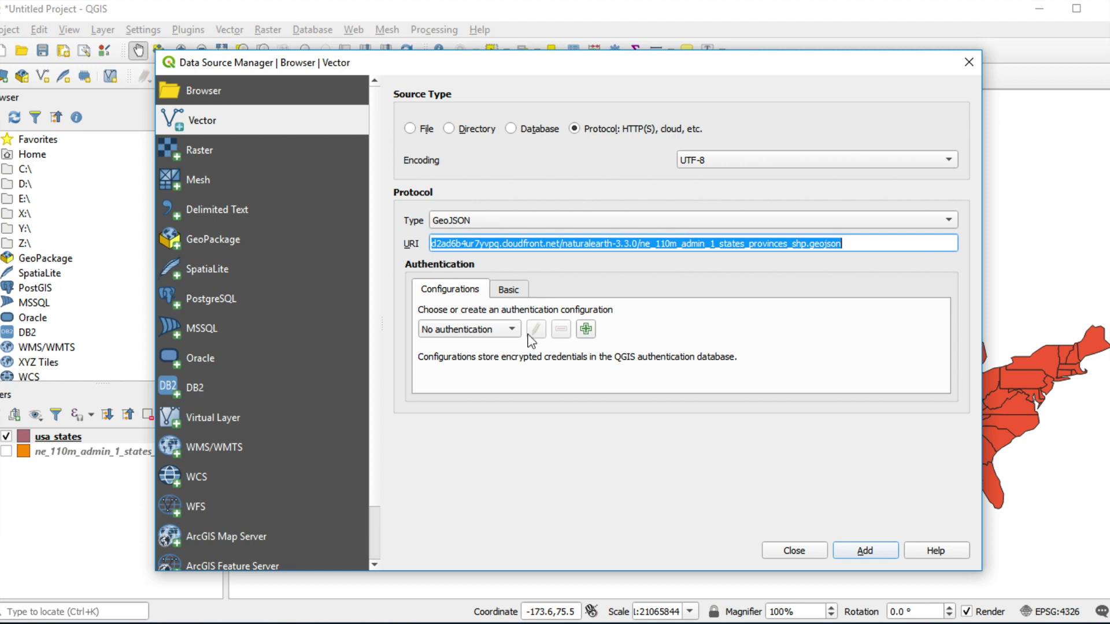
{"action": "type", "text": "c"}
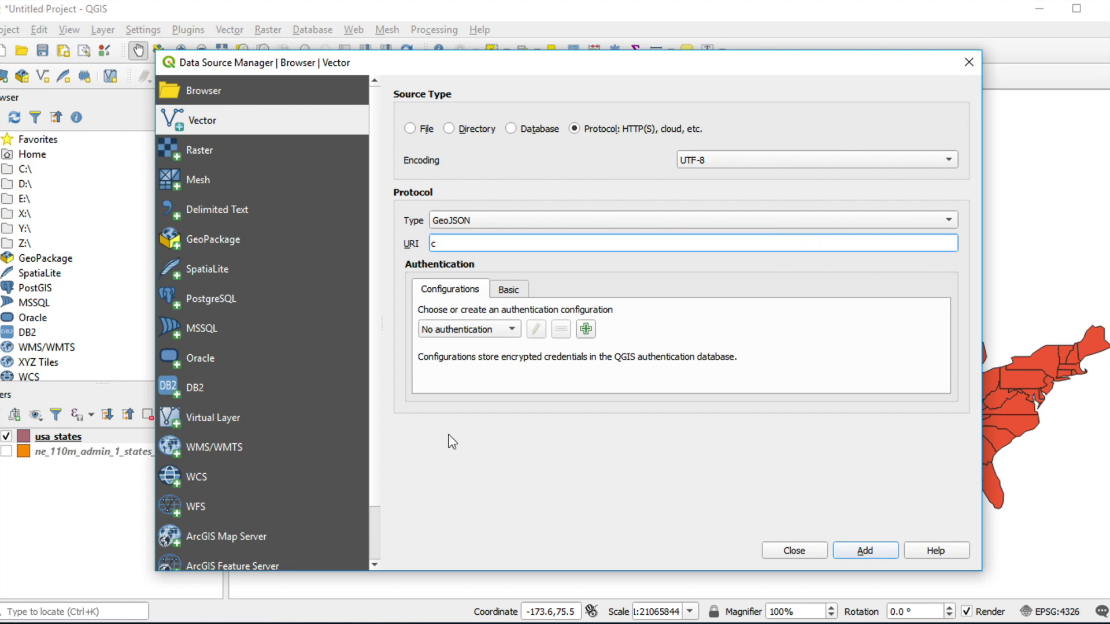
{"action": "type", "text": ":]"}
{"action": "type", "text": "\\"}
{"action": "type", "text": "data\\"}
{"action": "type", "text": "data.json"}
{"action": "key", "text": "BackSpace"}
{"action": "key", "text": "BackSpace"}
{"action": "key", "text": "BackSpace"}
{"action": "key", "text": "BackSpace"}
{"action": "type", "text": "geojson"}
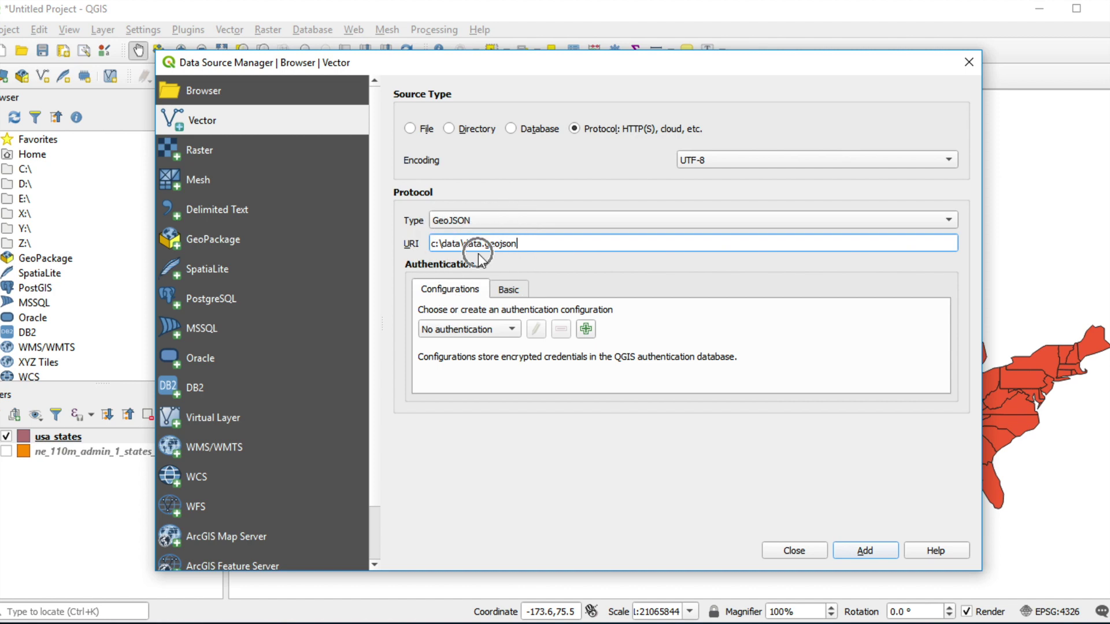
{"action": "left_click", "coordinate": [861, 556]}
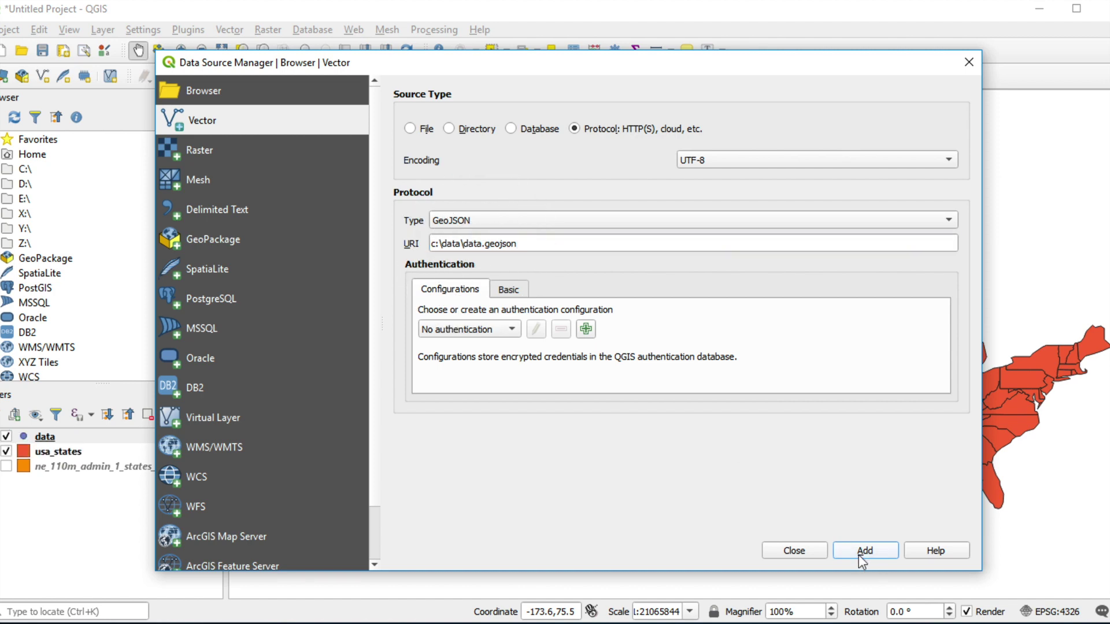
Step: Zoom to the data layer and identify its single point, which shows Dinagat Islands
{"action": "left_click", "coordinate": [814, 552]}
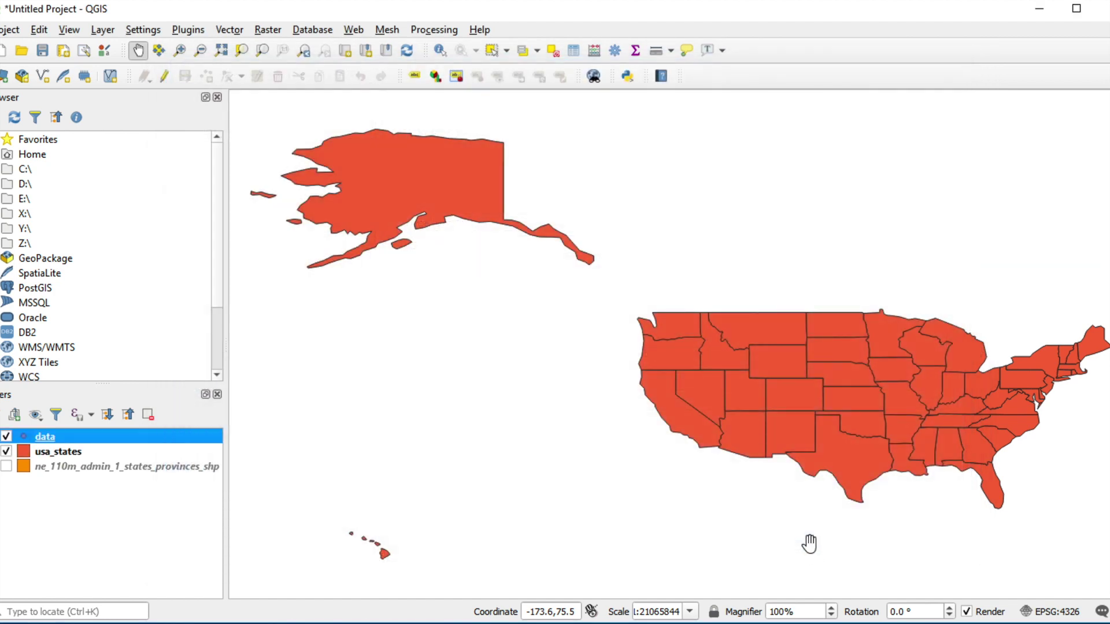
{"action": "right_click", "coordinate": [52, 435]}
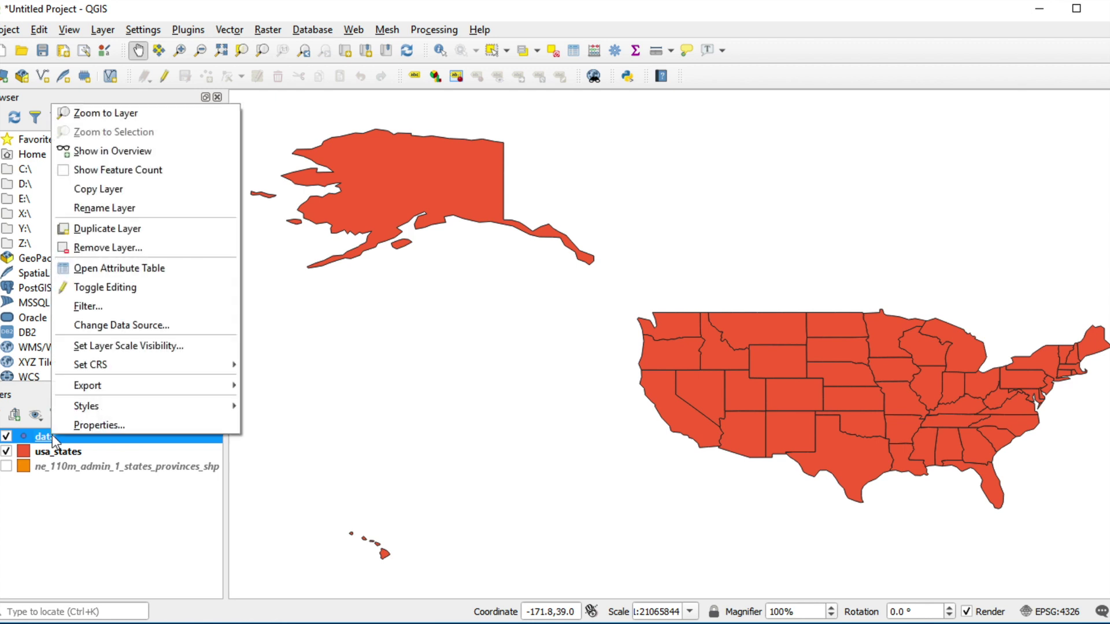
{"action": "left_click", "coordinate": [158, 113]}
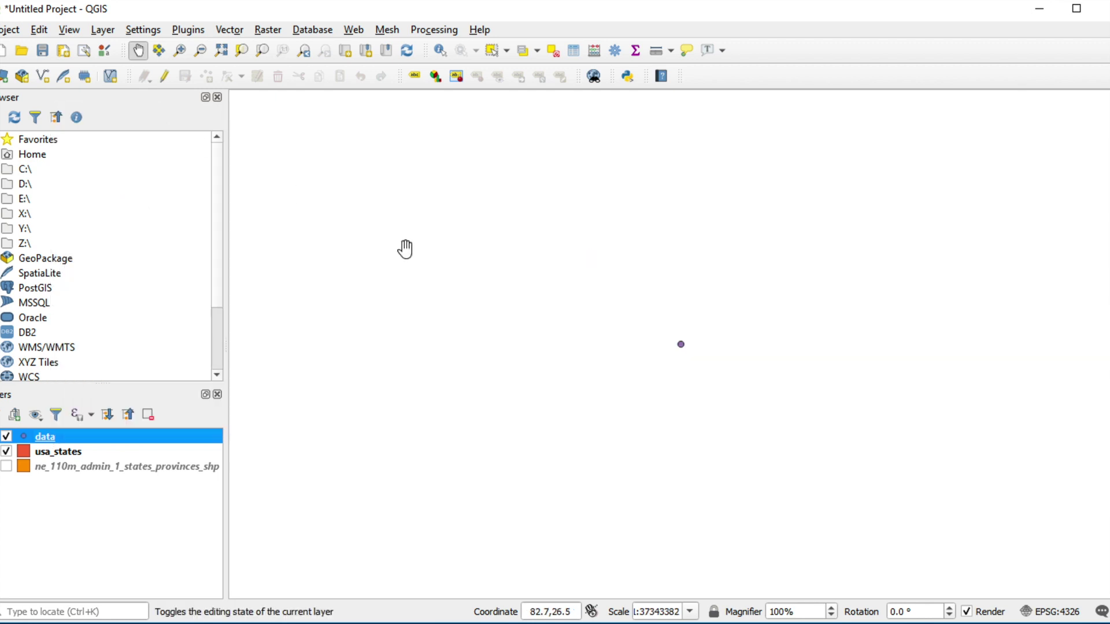
{"action": "left_click", "coordinate": [681, 353]}
{"action": "left_click", "coordinate": [439, 50]}
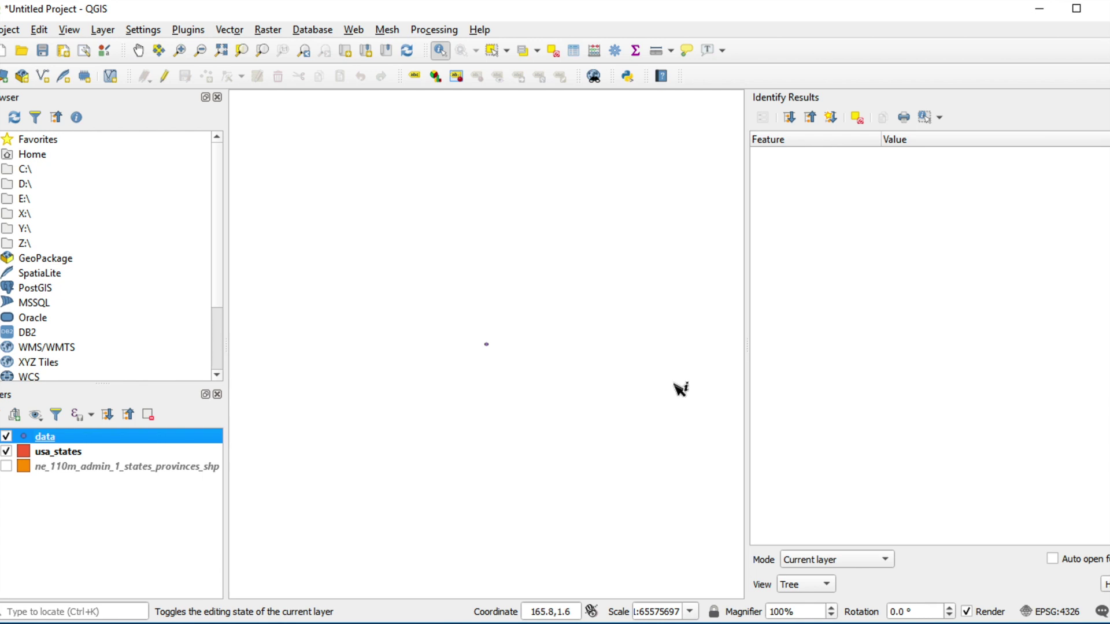
{"action": "left_click", "coordinate": [487, 345]}
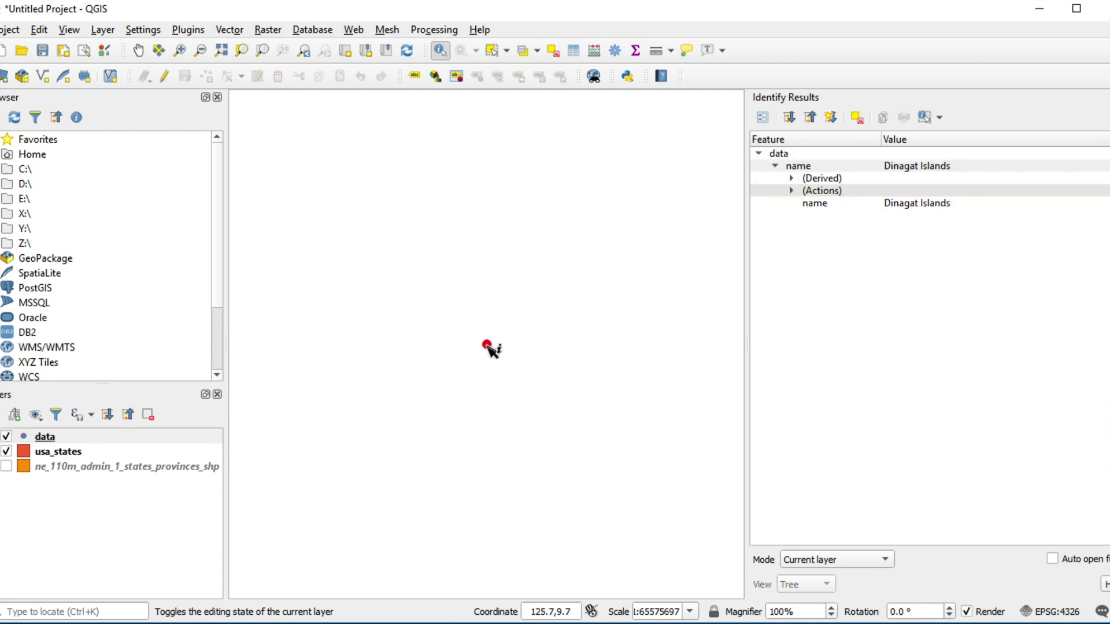